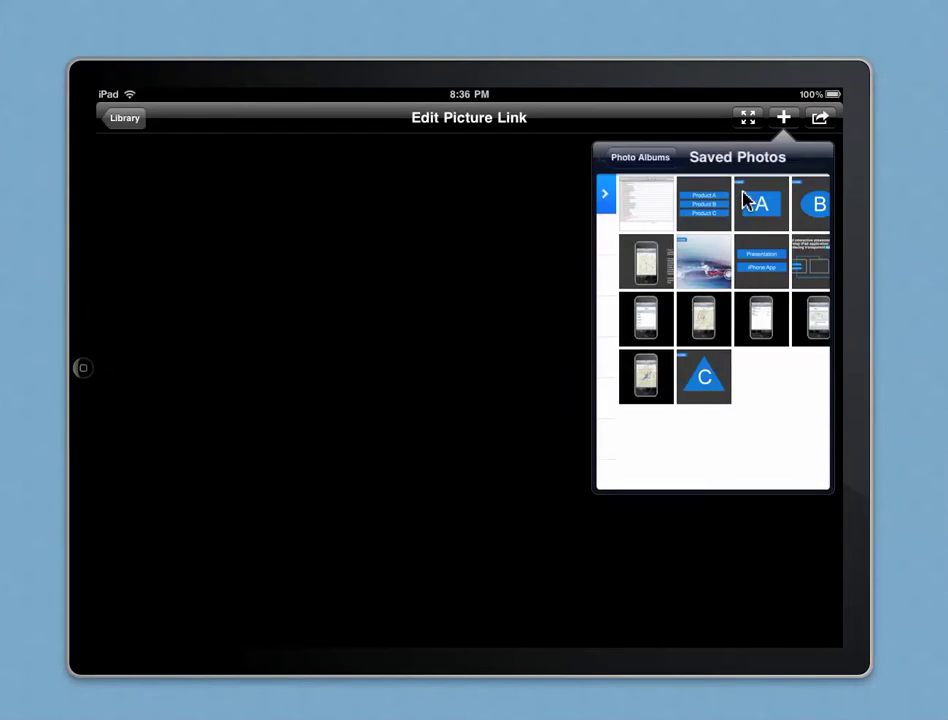
Add the product overview picture and the A, B and C pictures from Saved Photos to the empty project.
{"action": "left_click", "coordinate": [681, 201]}
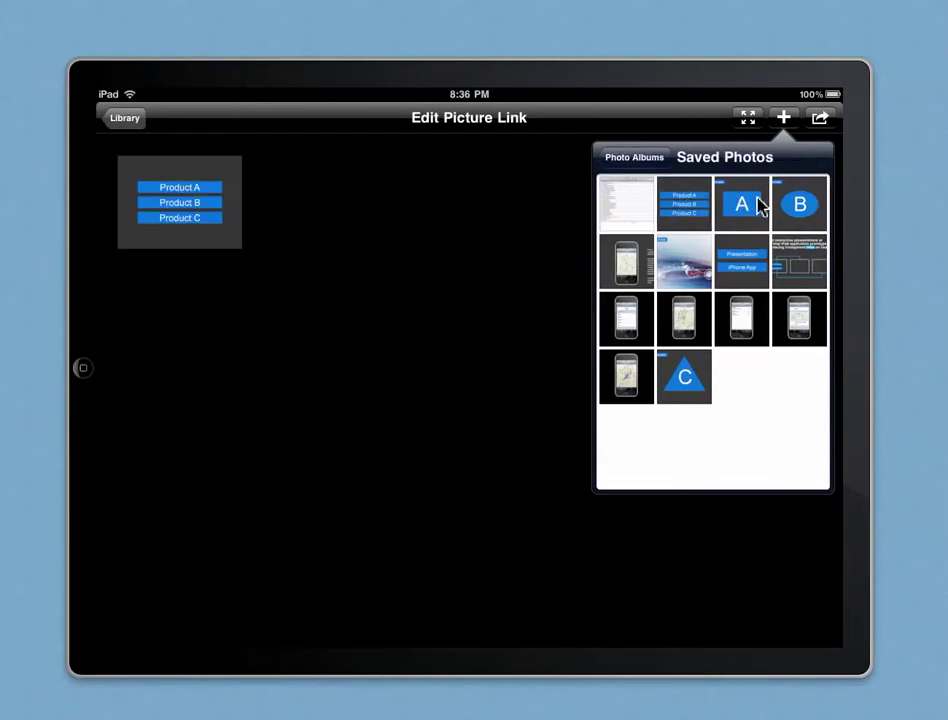
{"action": "left_click", "coordinate": [760, 205]}
{"action": "left_click", "coordinate": [800, 205]}
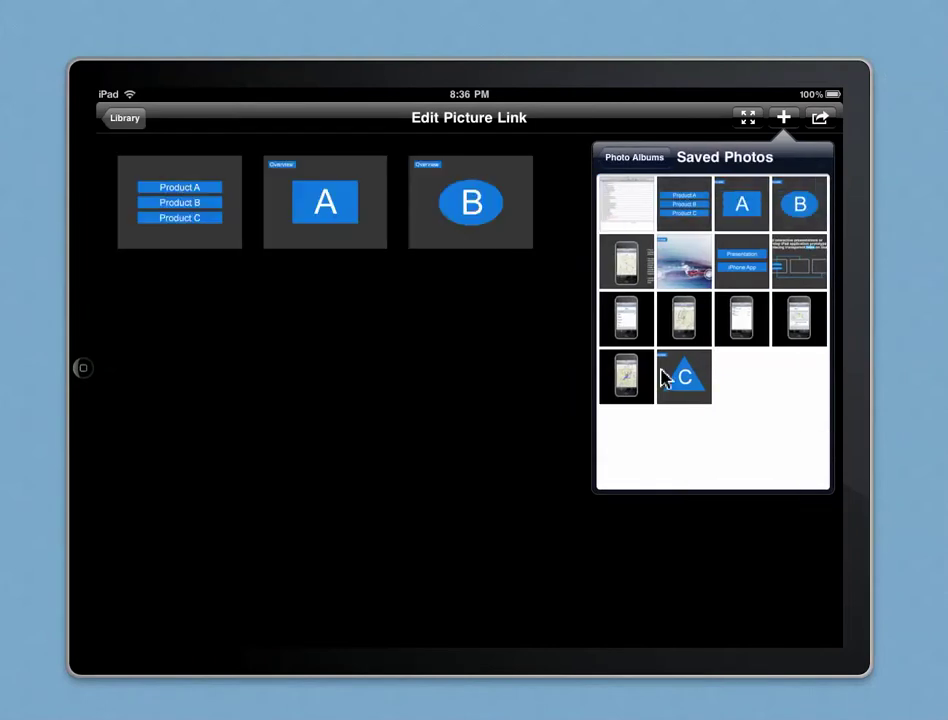
{"action": "left_click", "coordinate": [670, 377]}
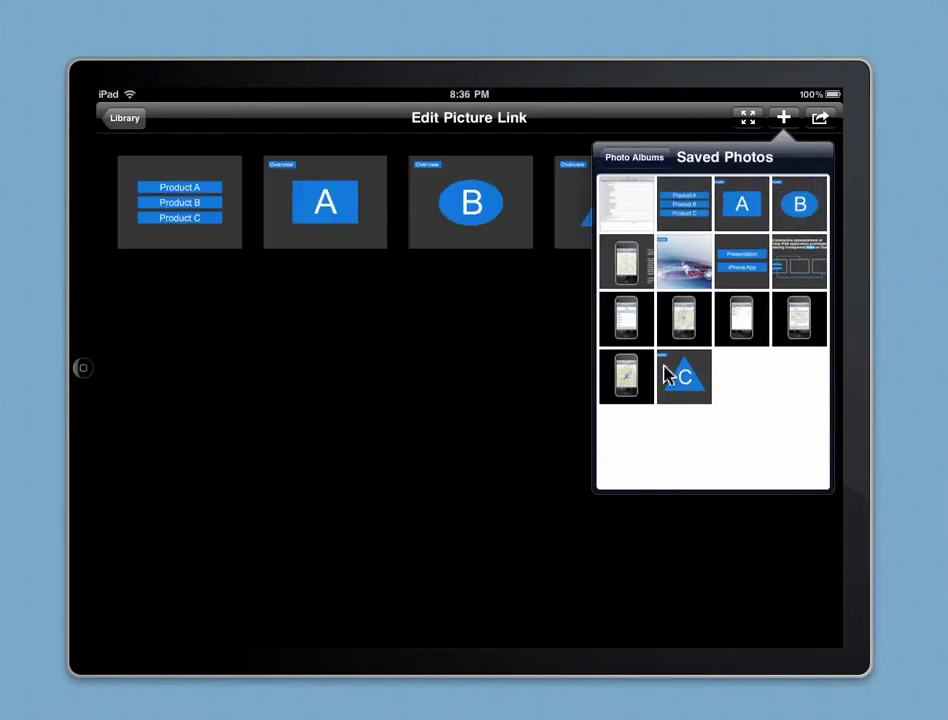
{"action": "left_click", "coordinate": [325, 368]}
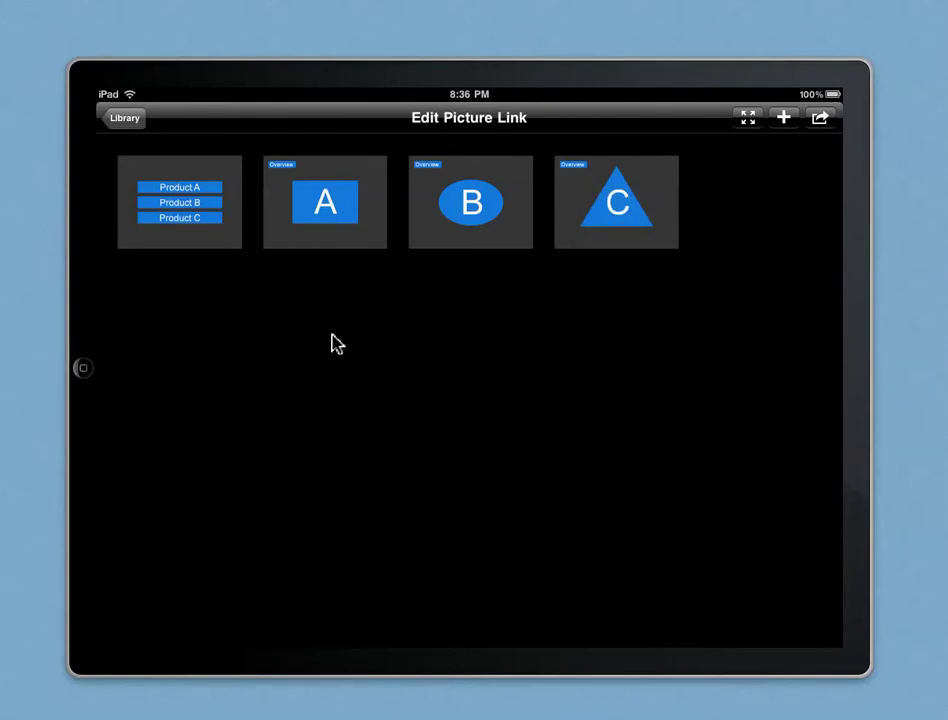
On the product overview picture, place a link area fitted over the Product A bar and link it to picture A.
{"action": "left_click", "coordinate": [216, 229]}
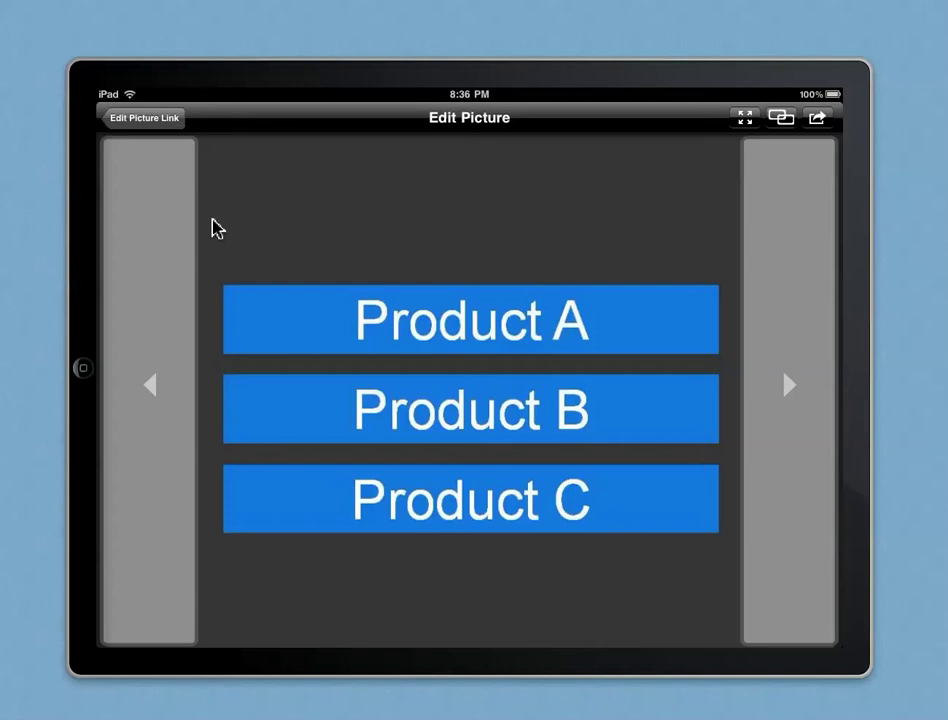
{"action": "left_click", "coordinate": [783, 119]}
{"action": "left_click_drag", "start_coordinate": [468, 364], "coordinate": [326, 366]}
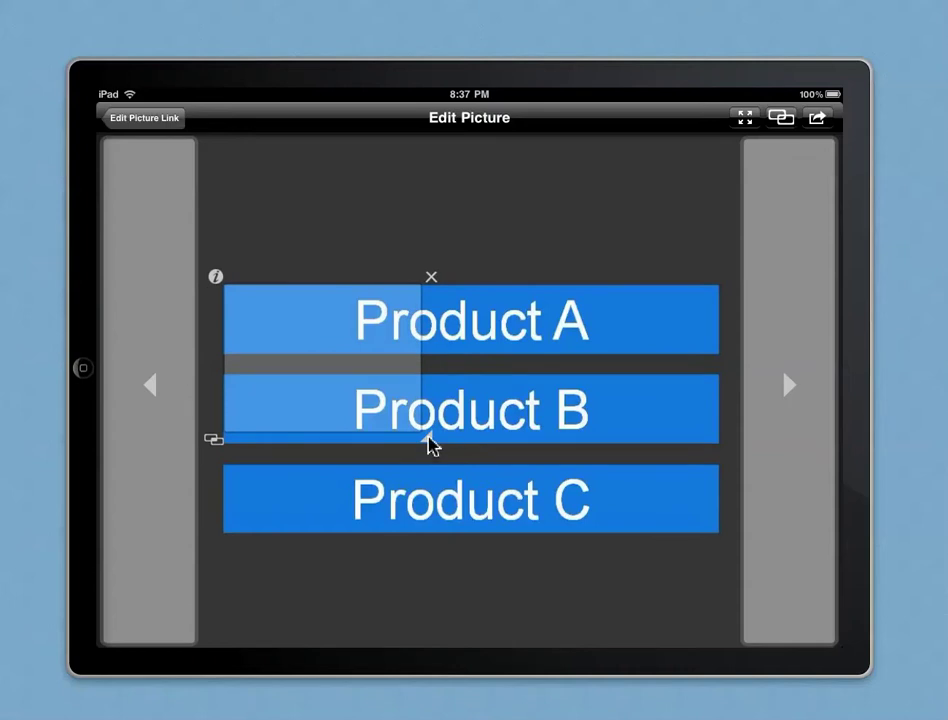
{"action": "left_click_drag", "start_coordinate": [430, 445], "coordinate": [755, 378]}
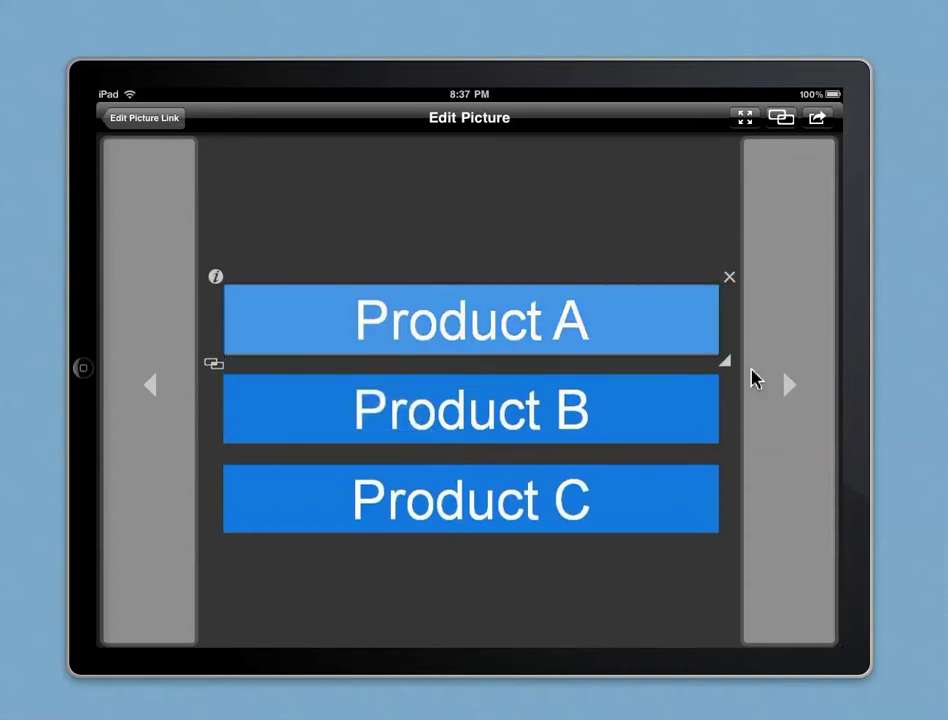
{"action": "left_click", "coordinate": [213, 366]}
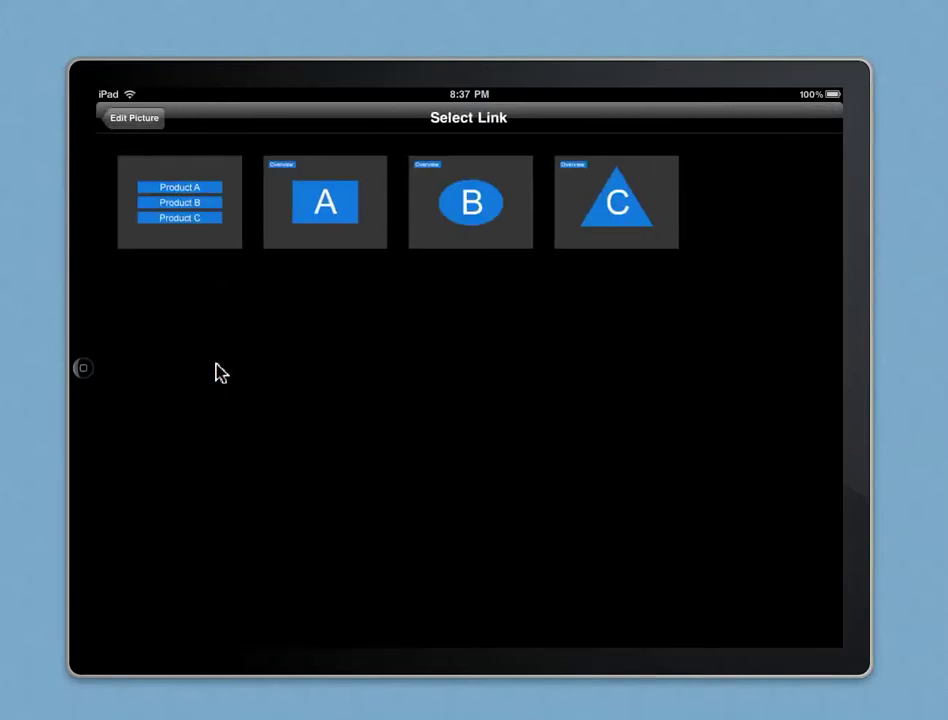
{"action": "left_click", "coordinate": [325, 210]}
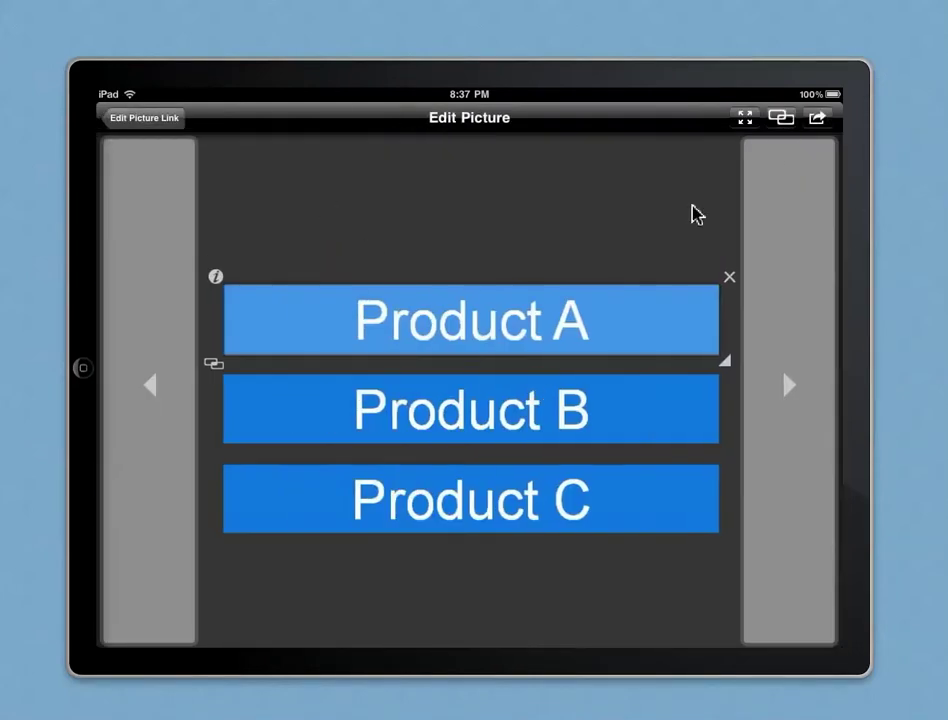
Add a second link area fitted over the Product B bar and link it to picture B.
{"action": "left_click", "coordinate": [781, 119]}
{"action": "left_click_drag", "start_coordinate": [514, 402], "coordinate": [318, 457]}
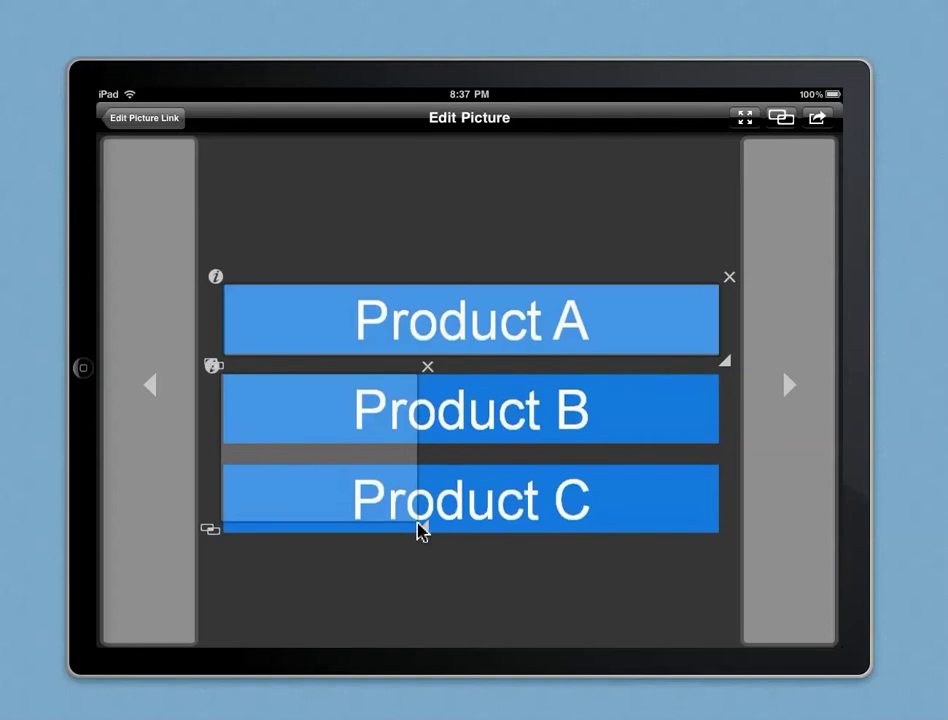
{"action": "left_click_drag", "start_coordinate": [421, 528], "coordinate": [749, 455]}
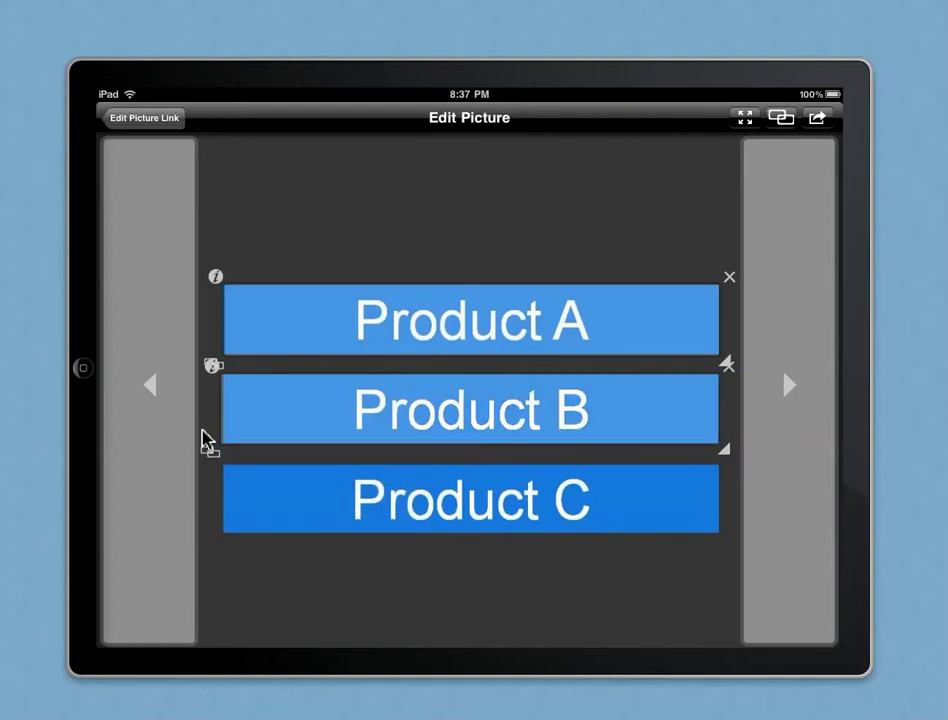
{"action": "left_click", "coordinate": [212, 457]}
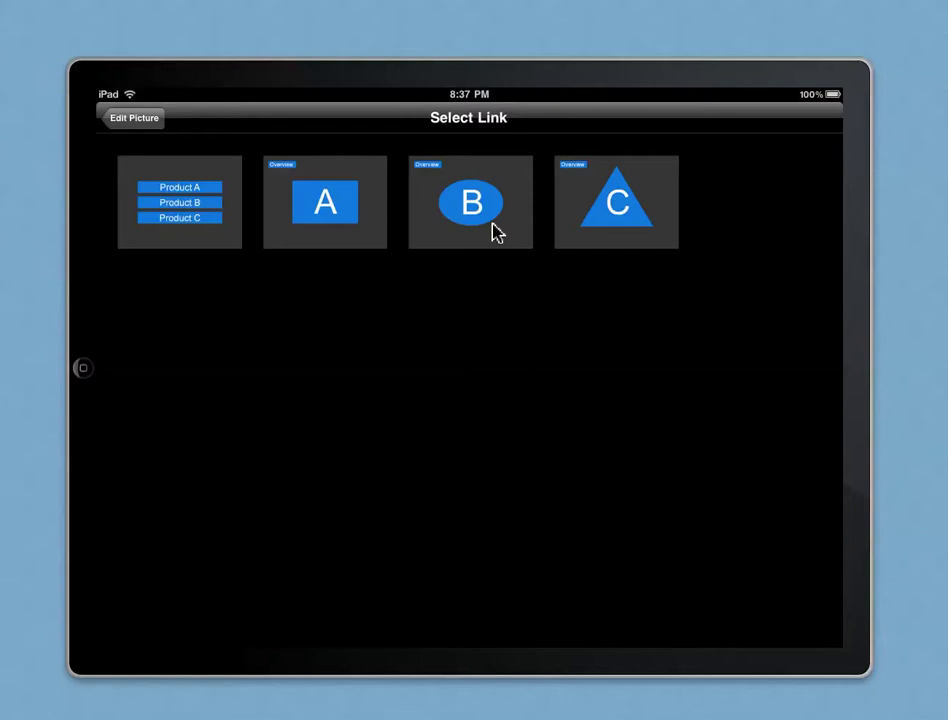
{"action": "left_click", "coordinate": [493, 226]}
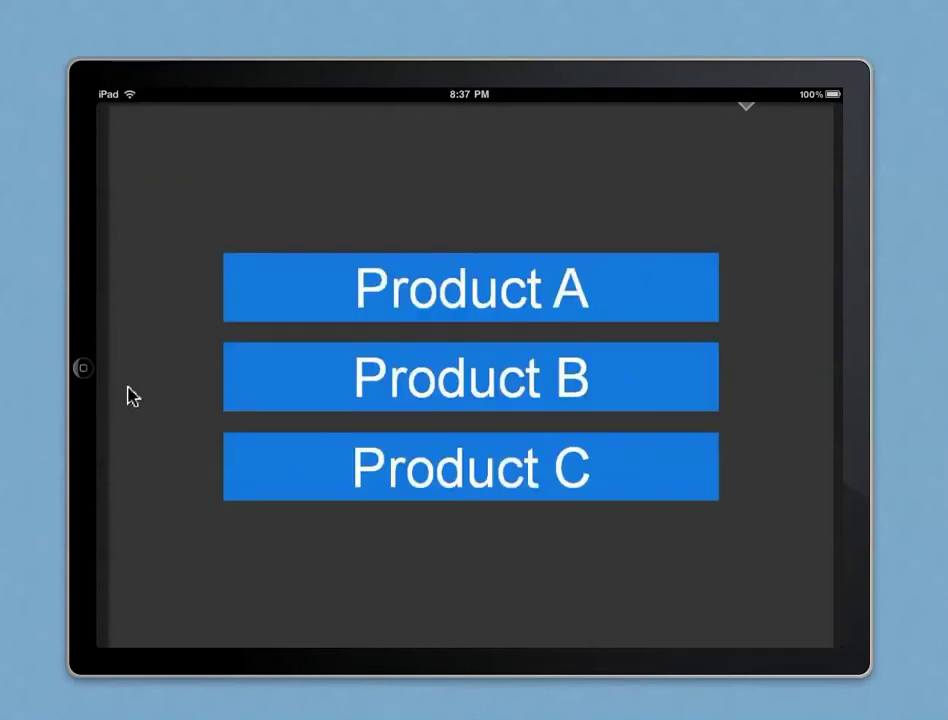
Follow the Product B link in the full-screen preview and place a link area fitted over picture B's Overview label.
{"action": "left_click", "coordinate": [463, 387]}
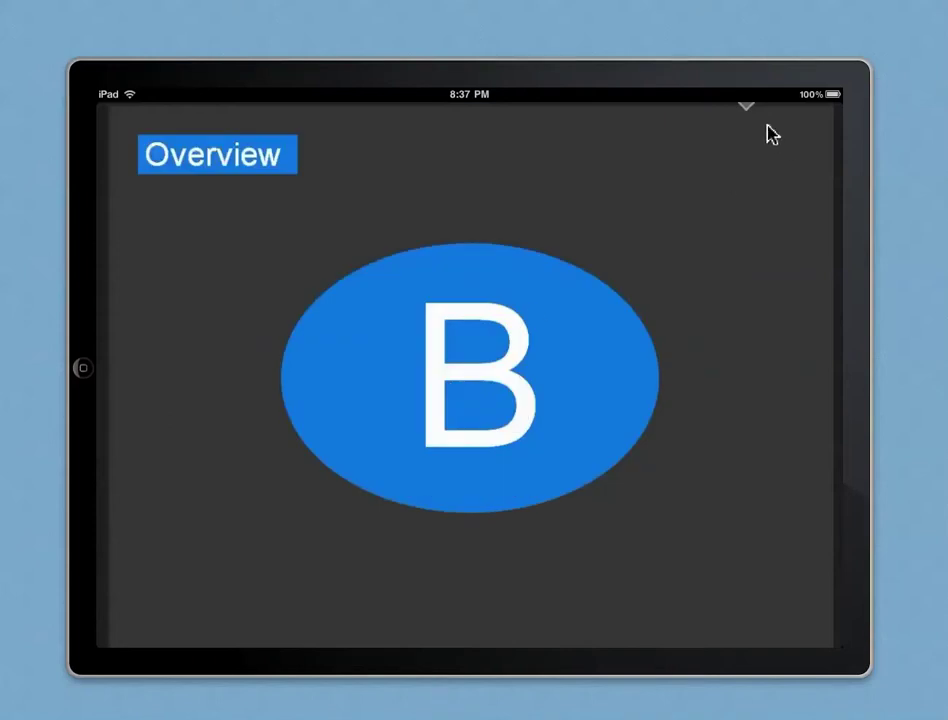
{"action": "left_click", "coordinate": [745, 108]}
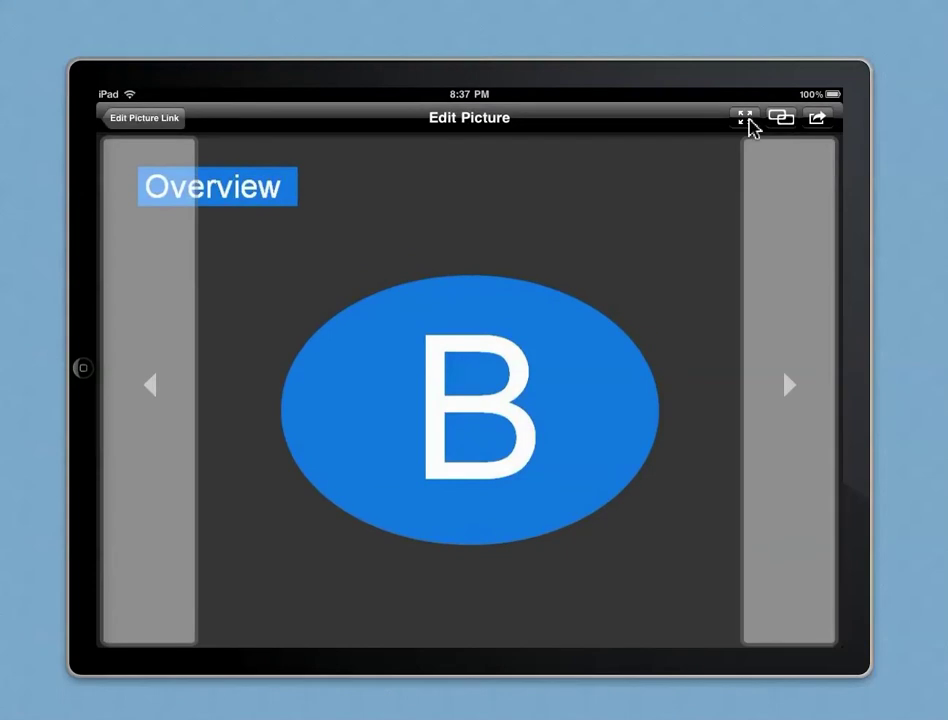
{"action": "left_click", "coordinate": [781, 119]}
{"action": "left_click_drag", "start_coordinate": [459, 377], "coordinate": [239, 250]}
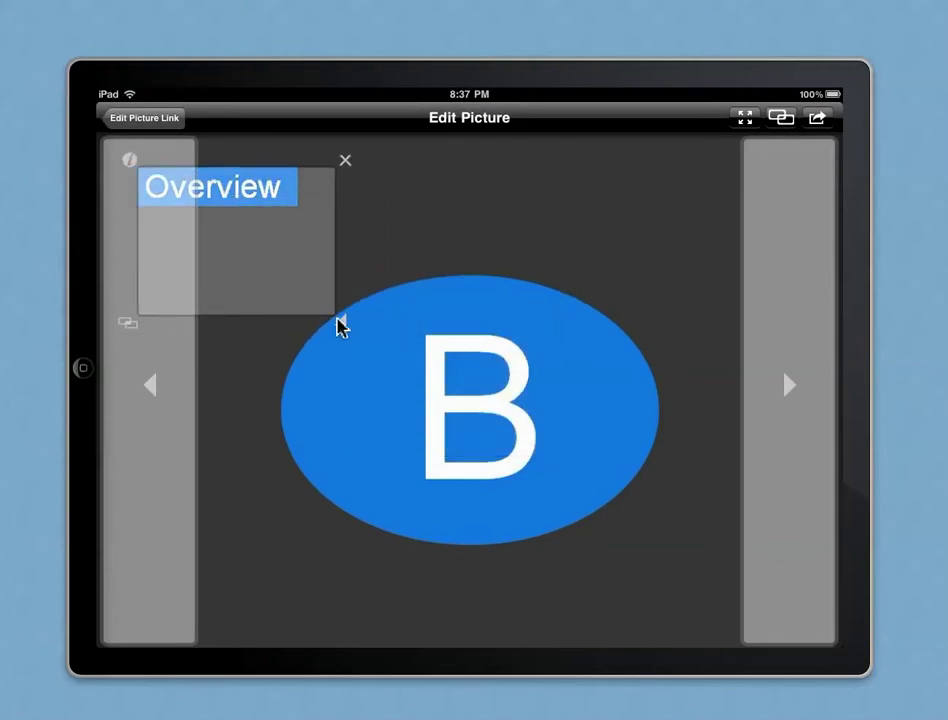
{"action": "left_click_drag", "start_coordinate": [340, 325], "coordinate": [332, 226]}
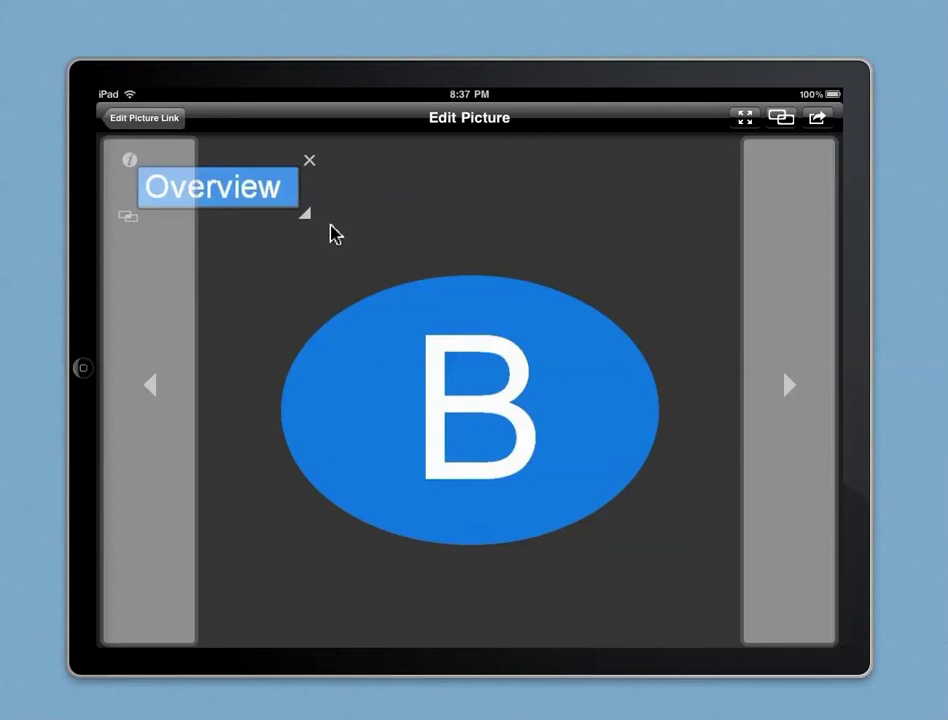
Turn on Master Button for the Overview link area and link it to the product overview picture.
{"action": "left_click", "coordinate": [130, 162]}
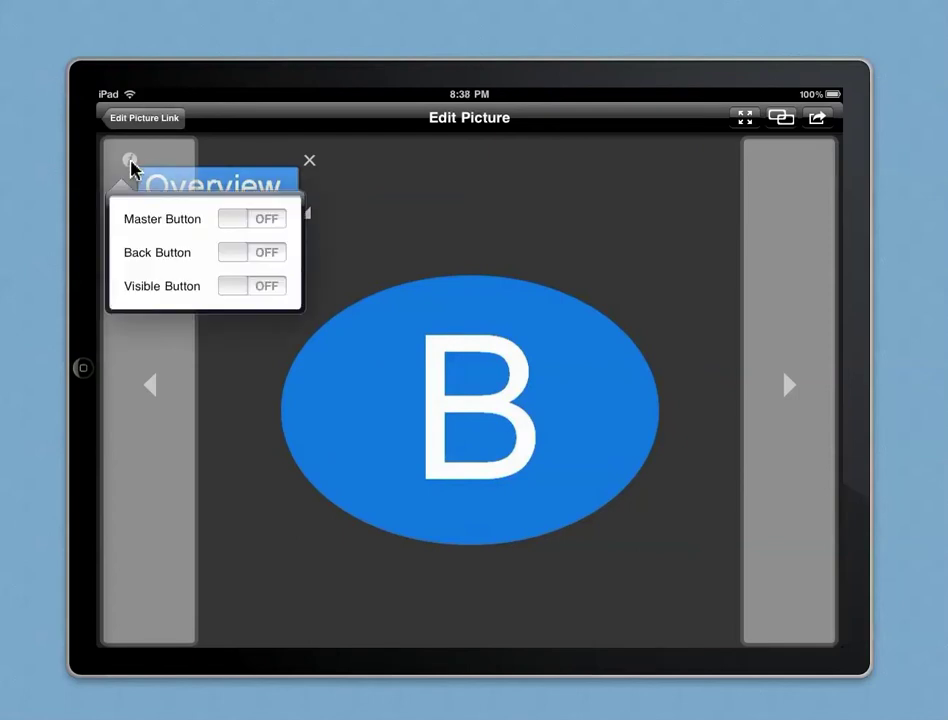
{"action": "left_click", "coordinate": [235, 222]}
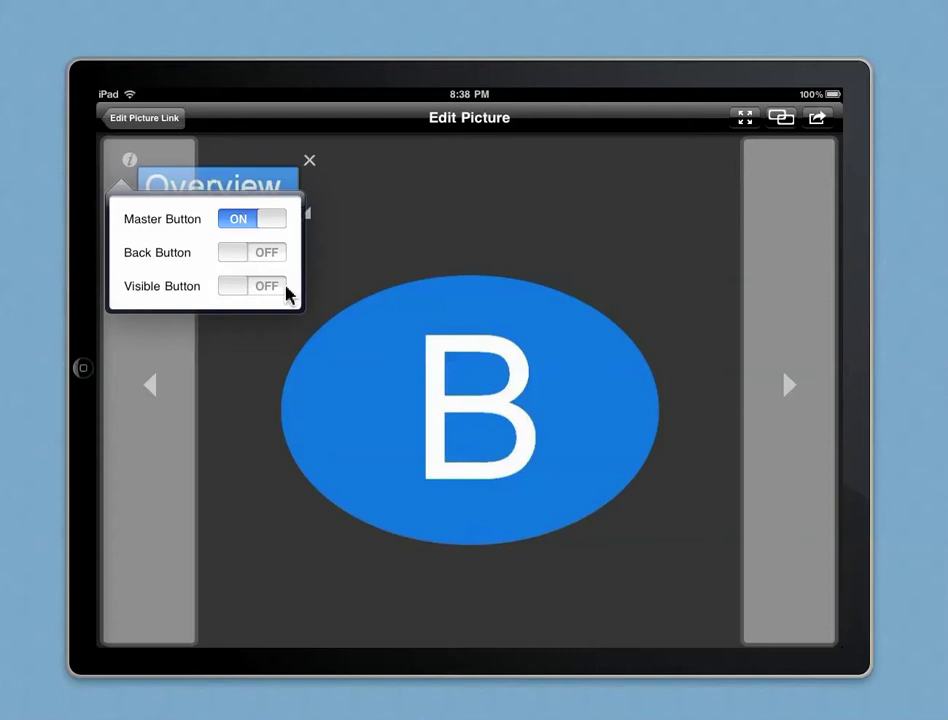
{"action": "left_click", "coordinate": [409, 229]}
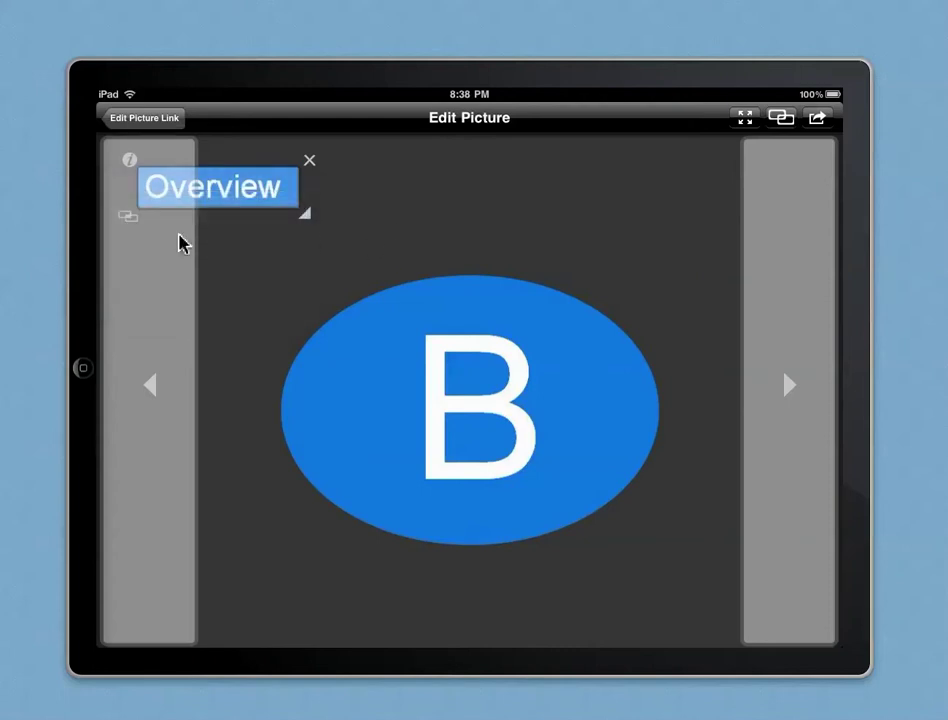
{"action": "left_click", "coordinate": [128, 219]}
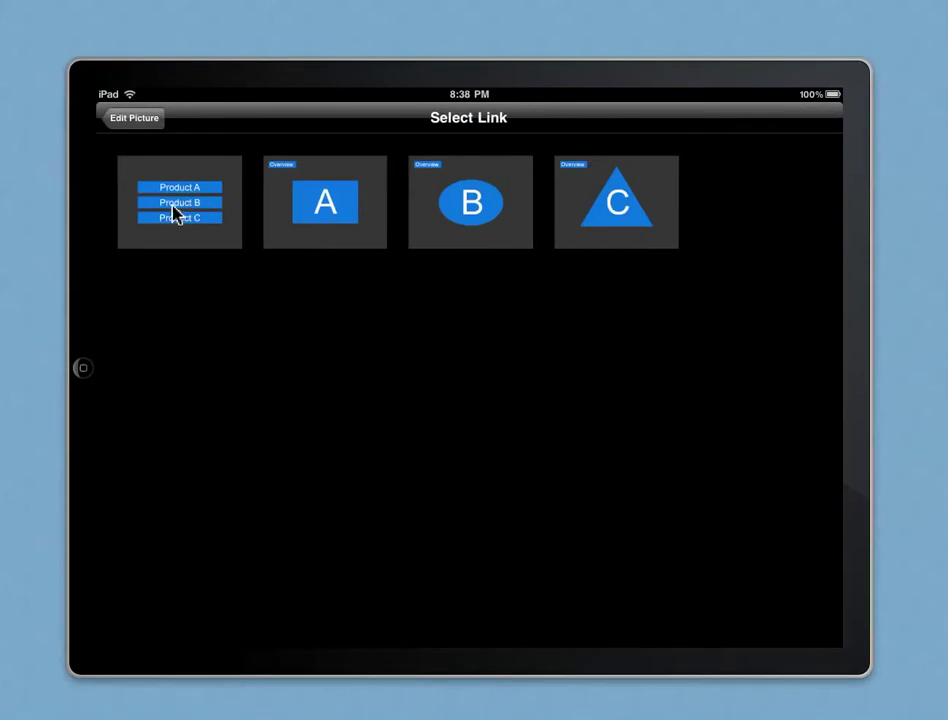
{"action": "left_click", "coordinate": [165, 198]}
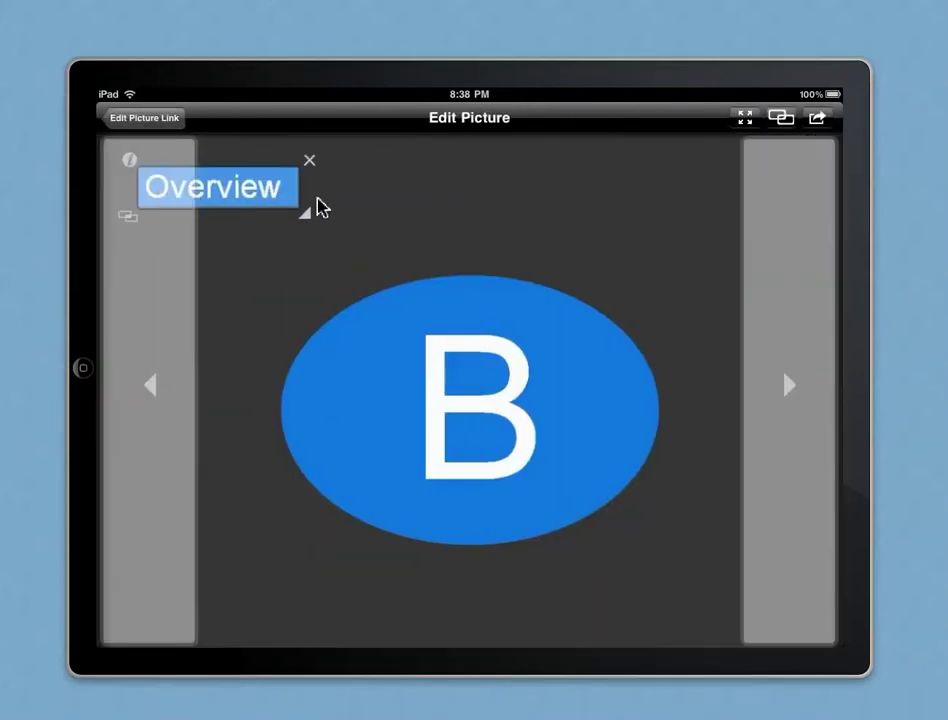
Test the Overview, Product B and Product A links in the full-screen preview and return to editing.
{"action": "left_click", "coordinate": [745, 121]}
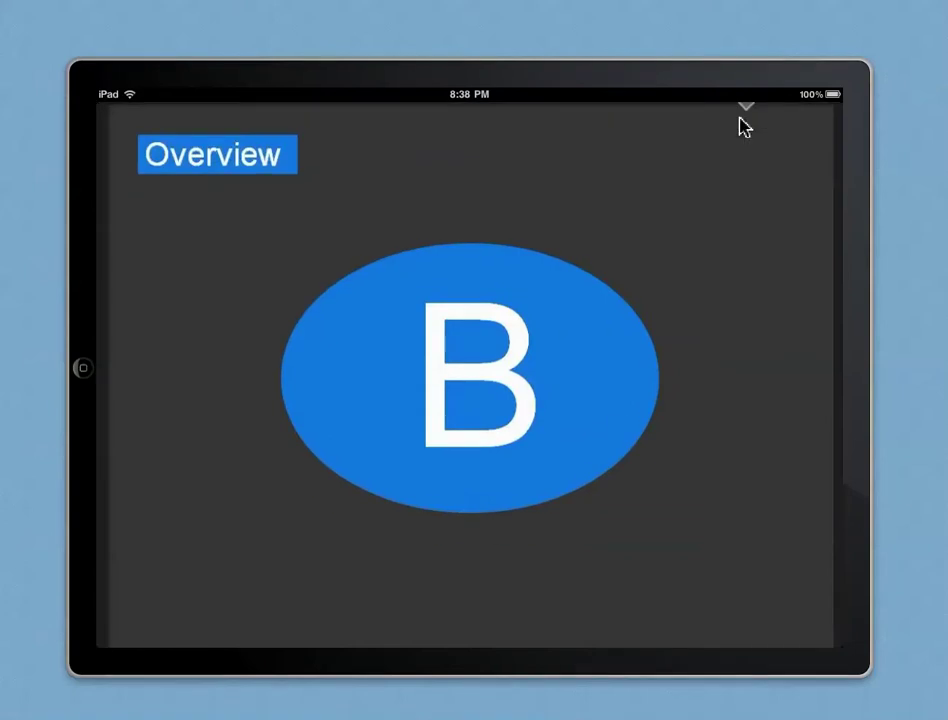
{"action": "left_click", "coordinate": [239, 154]}
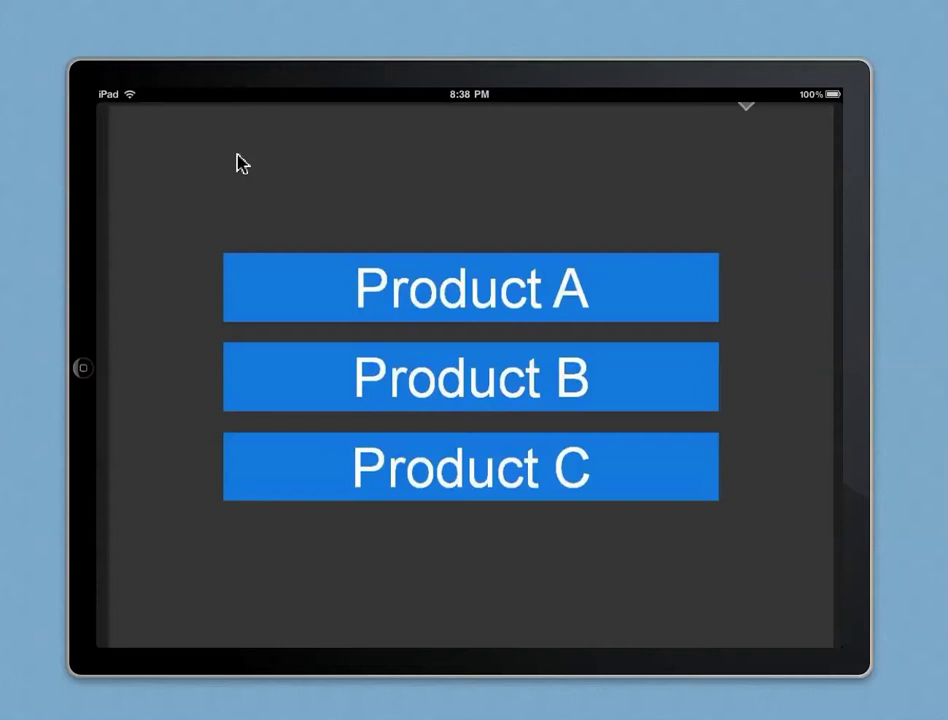
{"action": "left_click", "coordinate": [448, 391]}
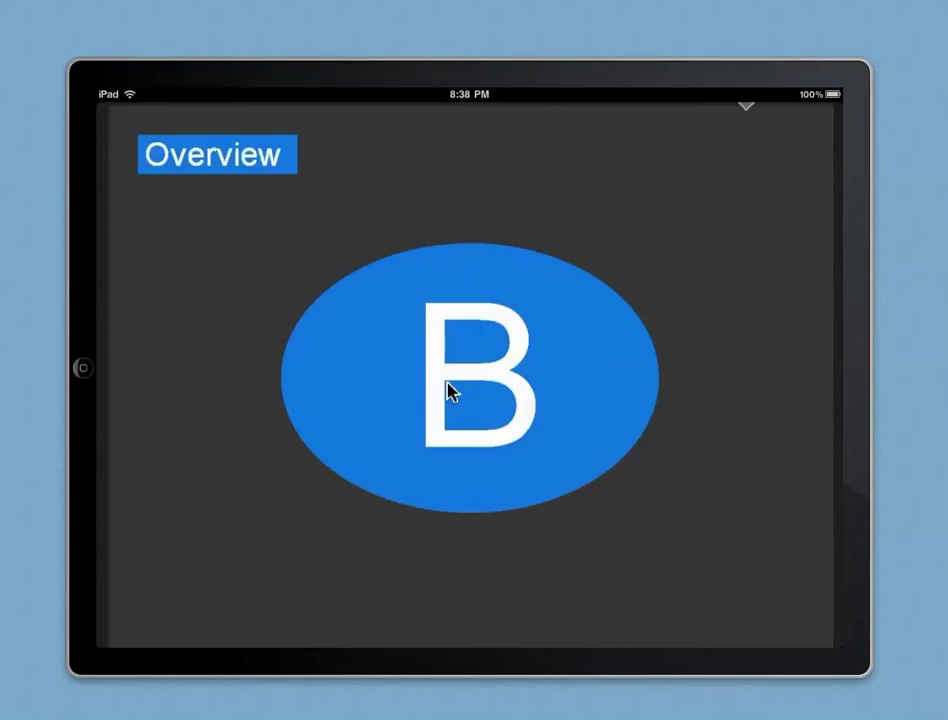
{"action": "left_click", "coordinate": [248, 168]}
{"action": "left_click", "coordinate": [481, 305]}
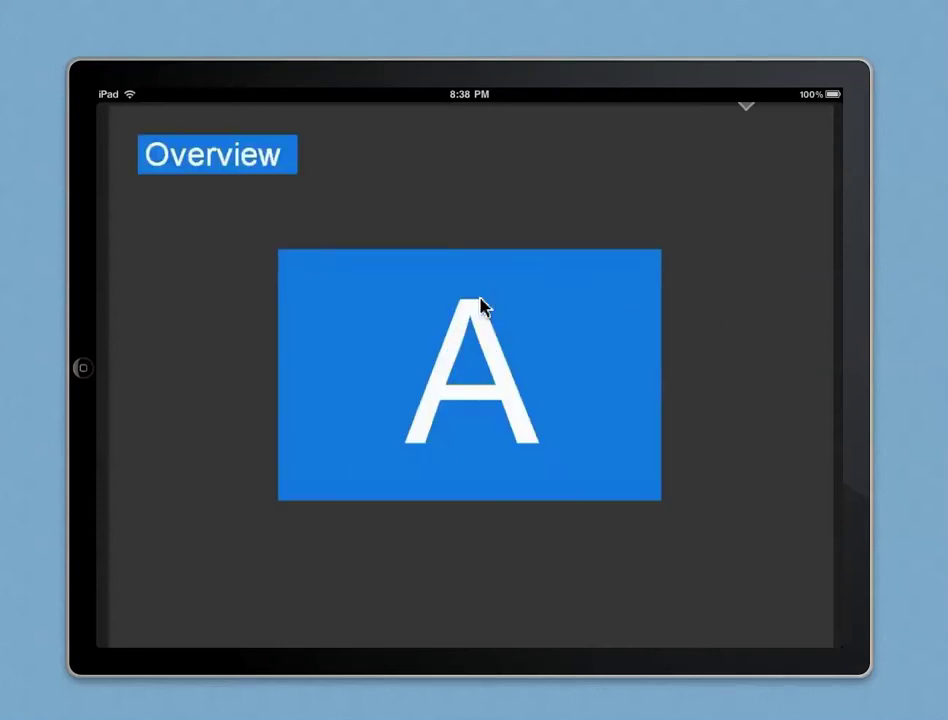
{"action": "left_click", "coordinate": [262, 172]}
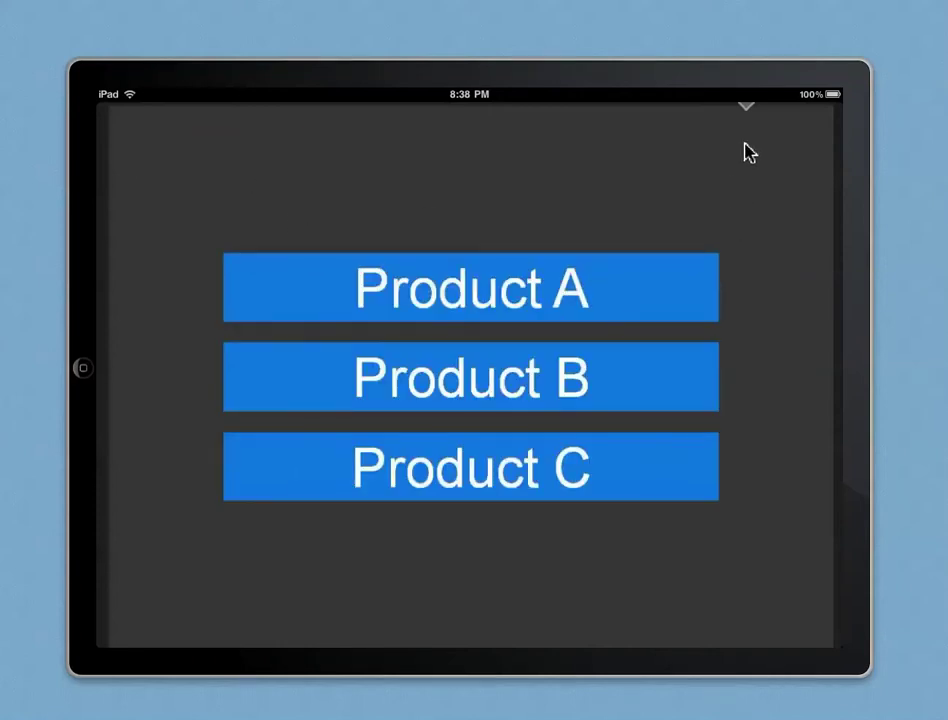
{"action": "left_click", "coordinate": [747, 108]}
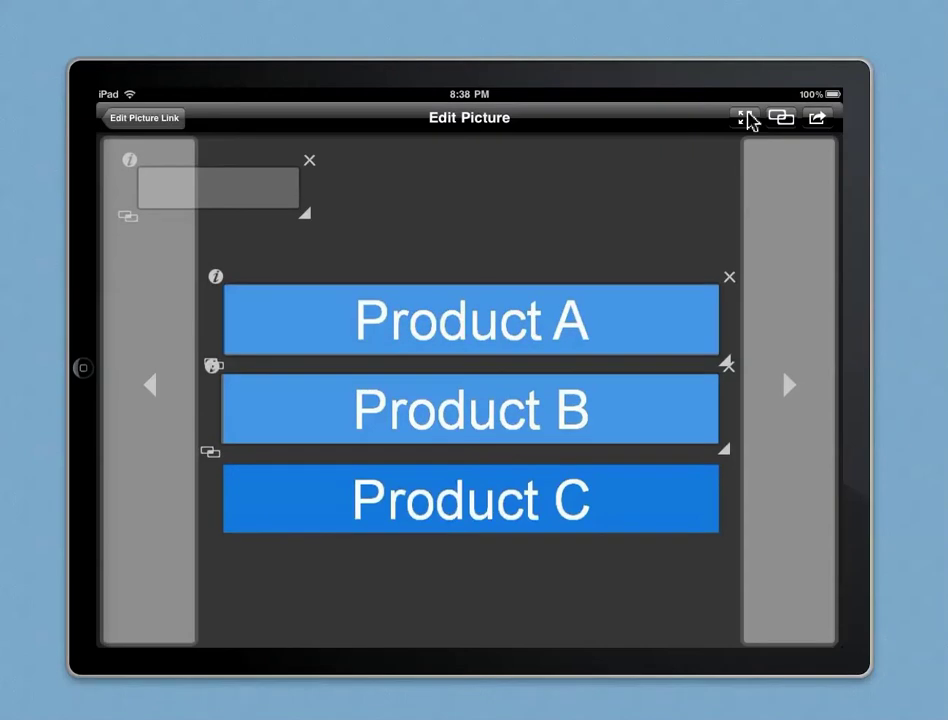
Create a new project in the library with the captioned phone map, phone list and phone route map pictures from Saved Photos.
{"action": "left_click", "coordinate": [158, 121]}
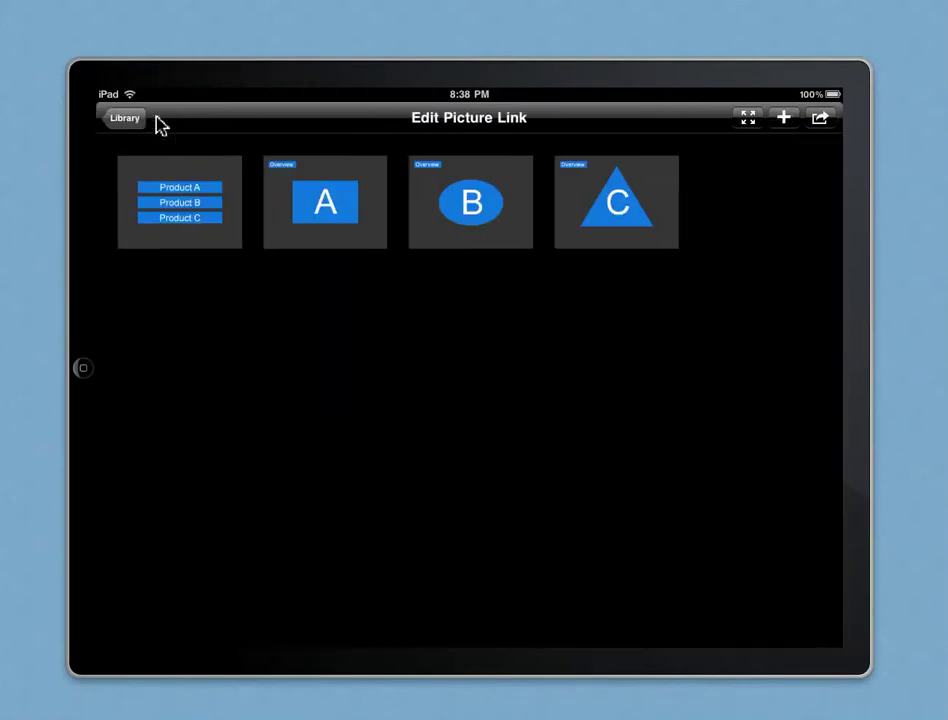
{"action": "left_click", "coordinate": [130, 124]}
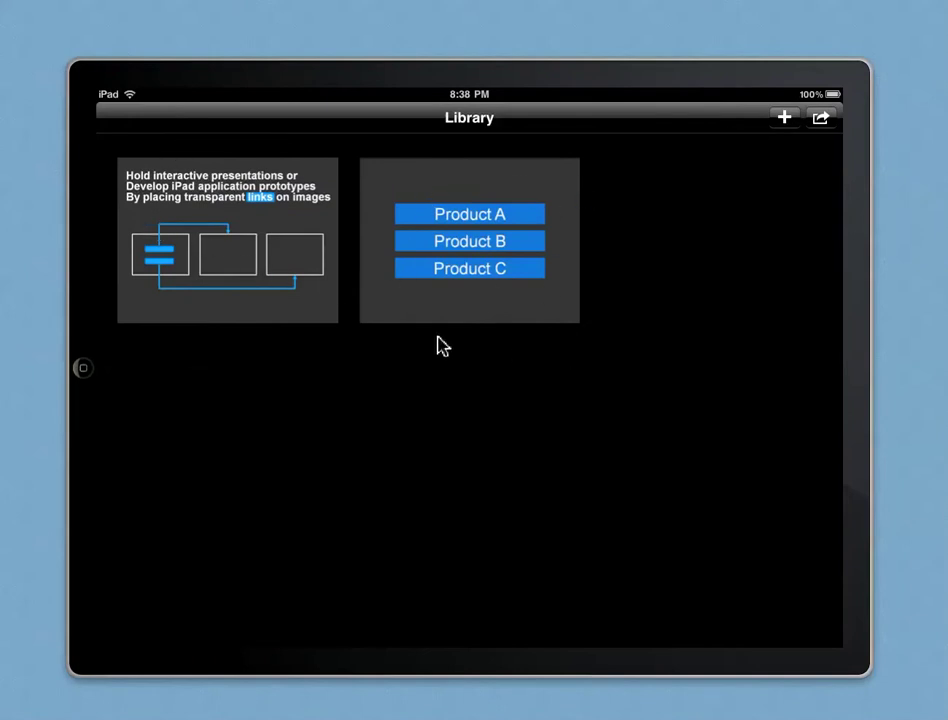
{"action": "left_click", "coordinate": [785, 119]}
{"action": "left_click", "coordinate": [741, 198]}
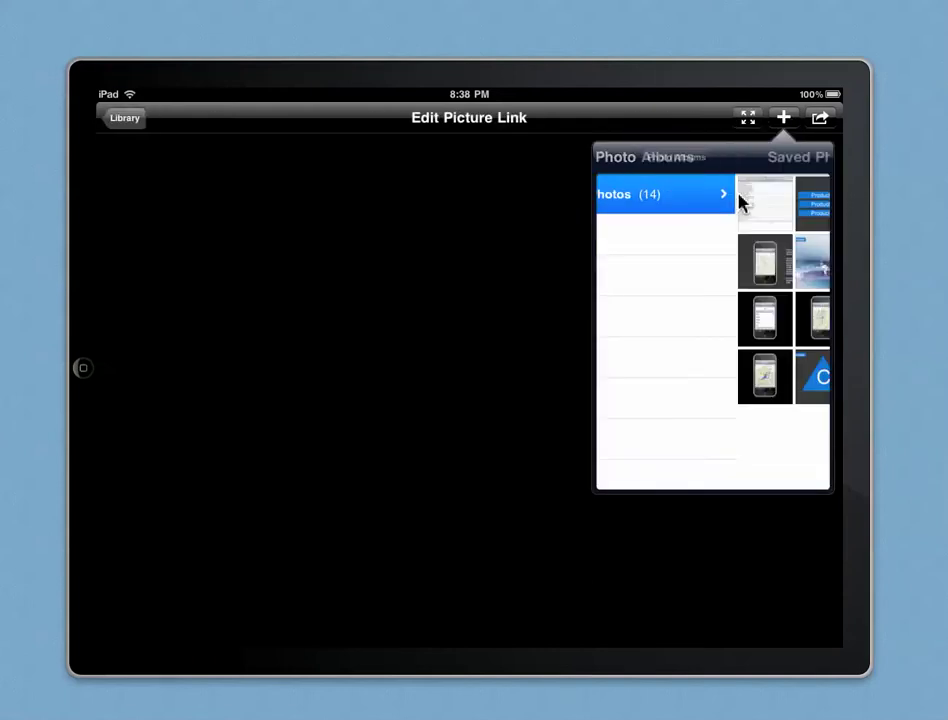
{"action": "left_click", "coordinate": [627, 272]}
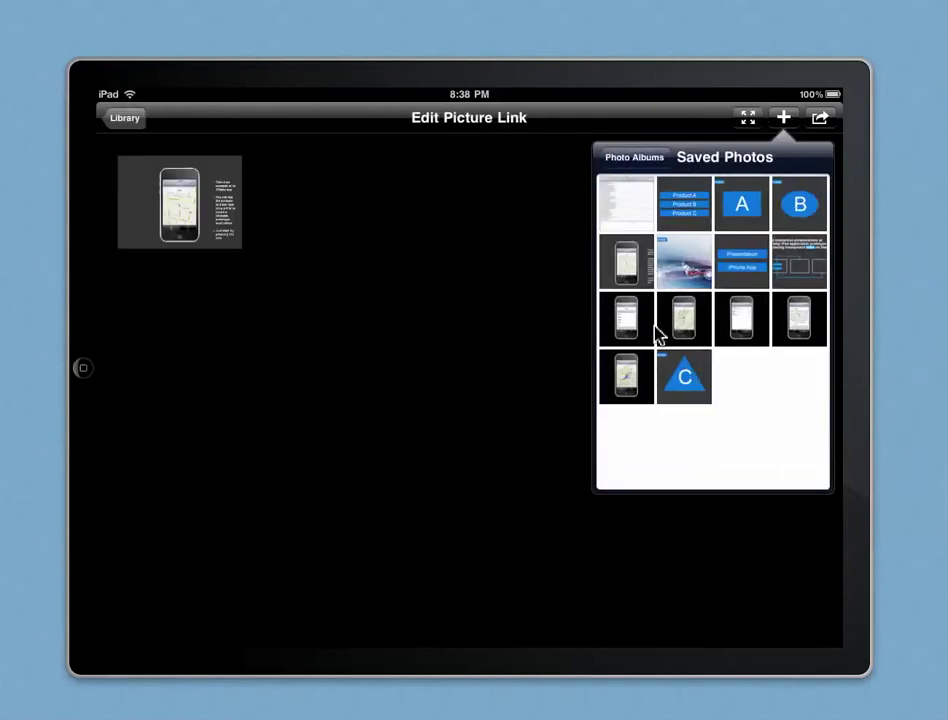
{"action": "left_click", "coordinate": [627, 335]}
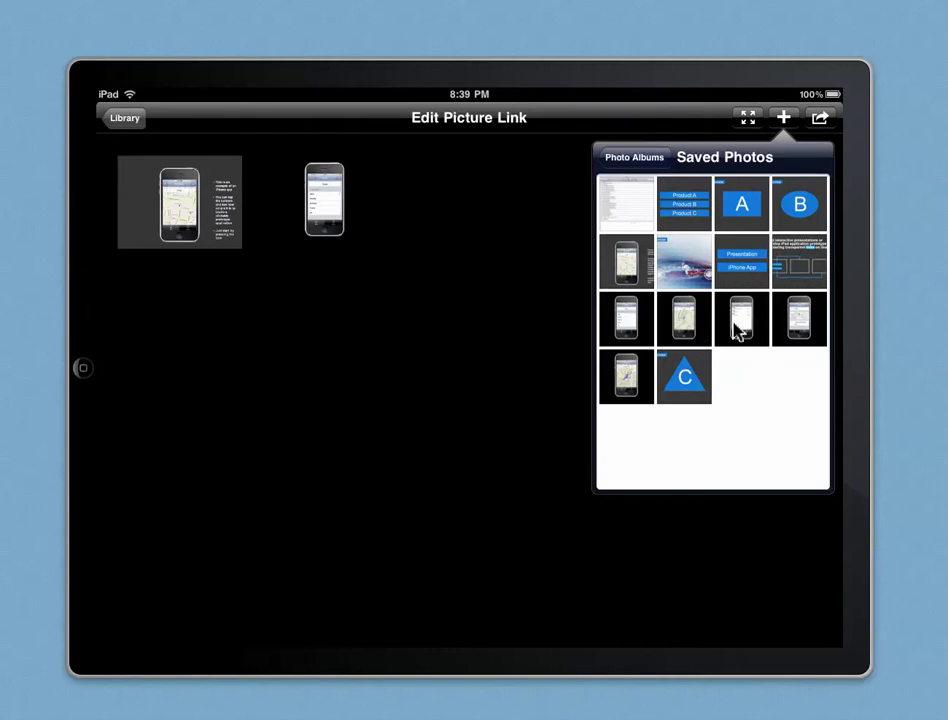
{"action": "left_click", "coordinate": [694, 332]}
{"action": "left_click", "coordinate": [470, 332]}
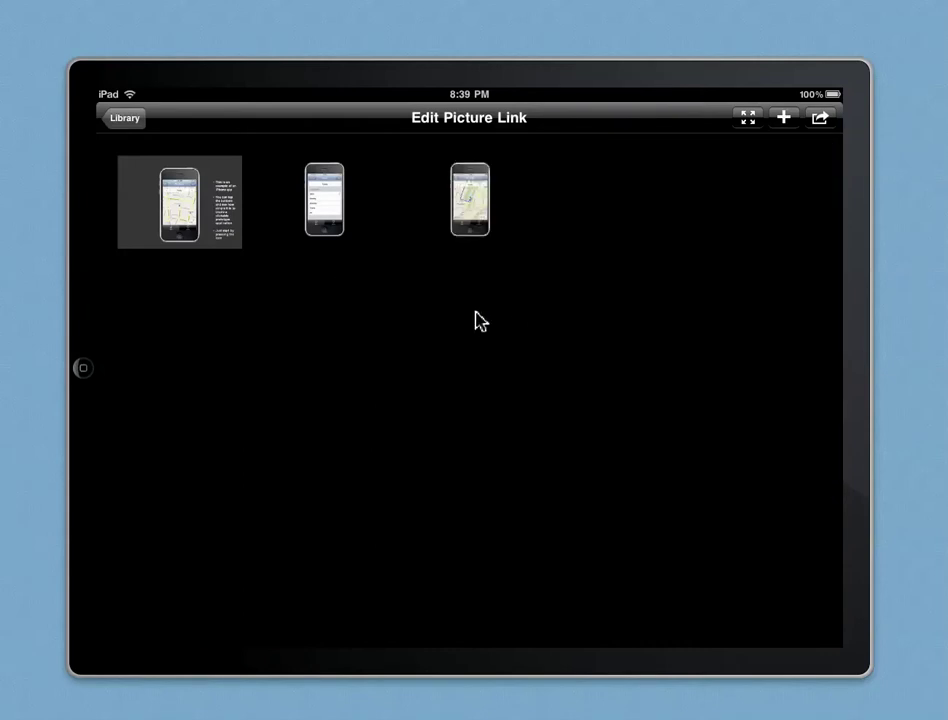
Add a link area to the phone route map picture and fit it over the Ways tab.
{"action": "left_click", "coordinate": [470, 207]}
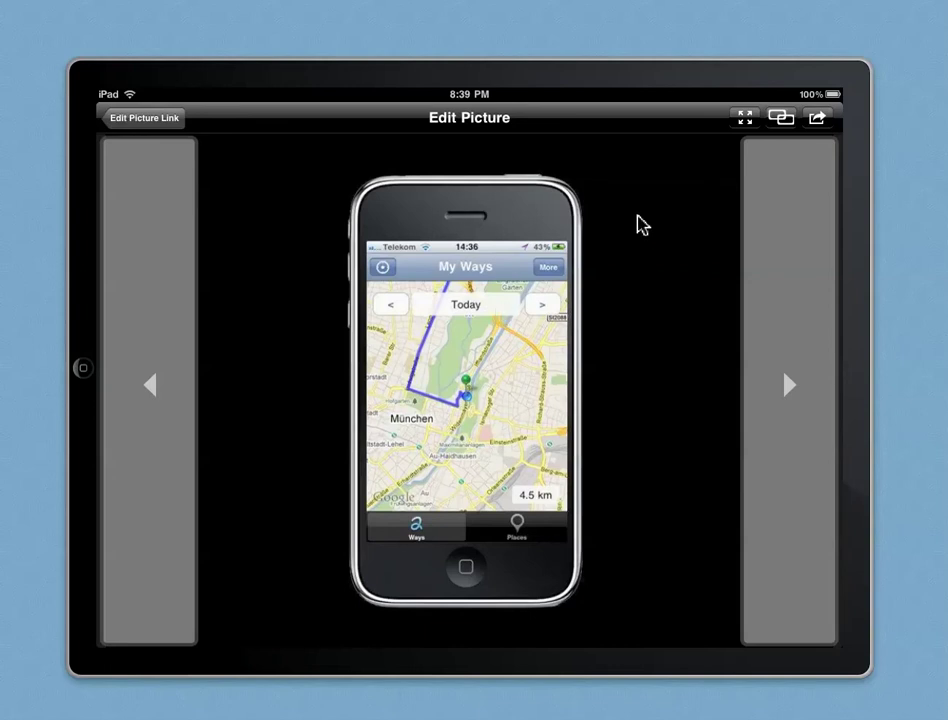
{"action": "left_click", "coordinate": [781, 118]}
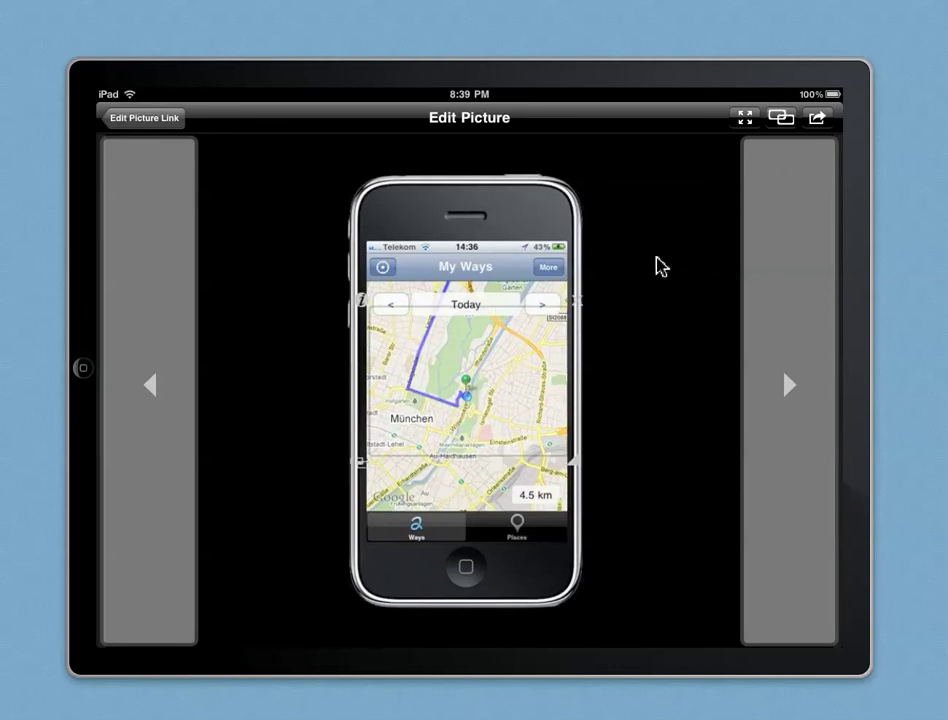
{"action": "left_click_drag", "start_coordinate": [548, 350], "coordinate": [470, 554]}
{"action": "left_click_drag", "start_coordinate": [546, 618], "coordinate": [490, 537]}
{"action": "left_click_drag", "start_coordinate": [423, 493], "coordinate": [422, 538]}
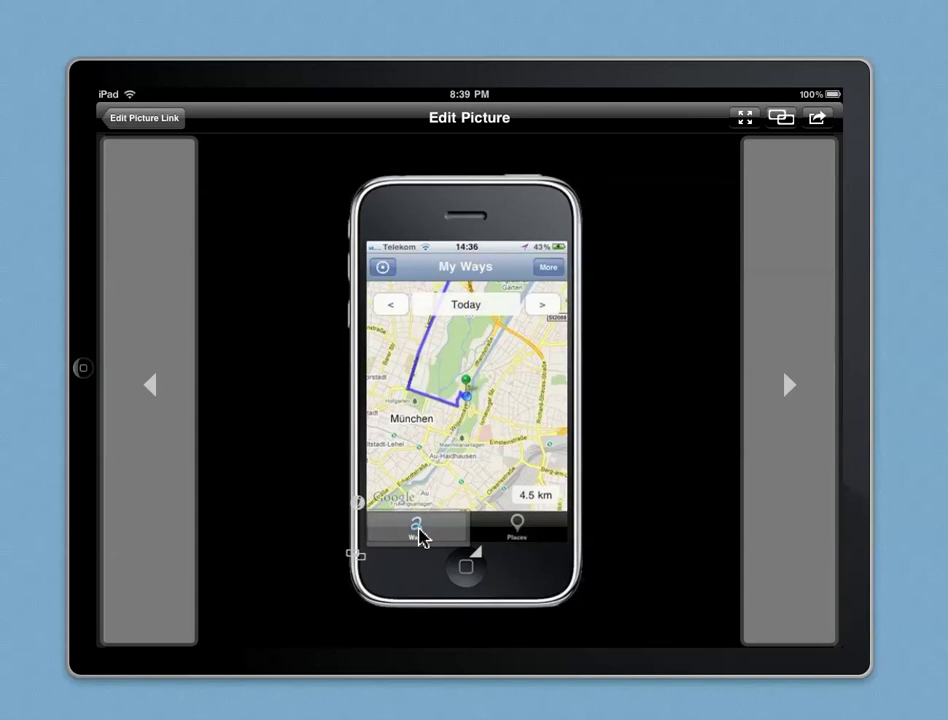
Return to the library and open the Product A, B, C project in picture selection mode.
{"action": "left_click", "coordinate": [148, 121]}
{"action": "left_click", "coordinate": [127, 121]}
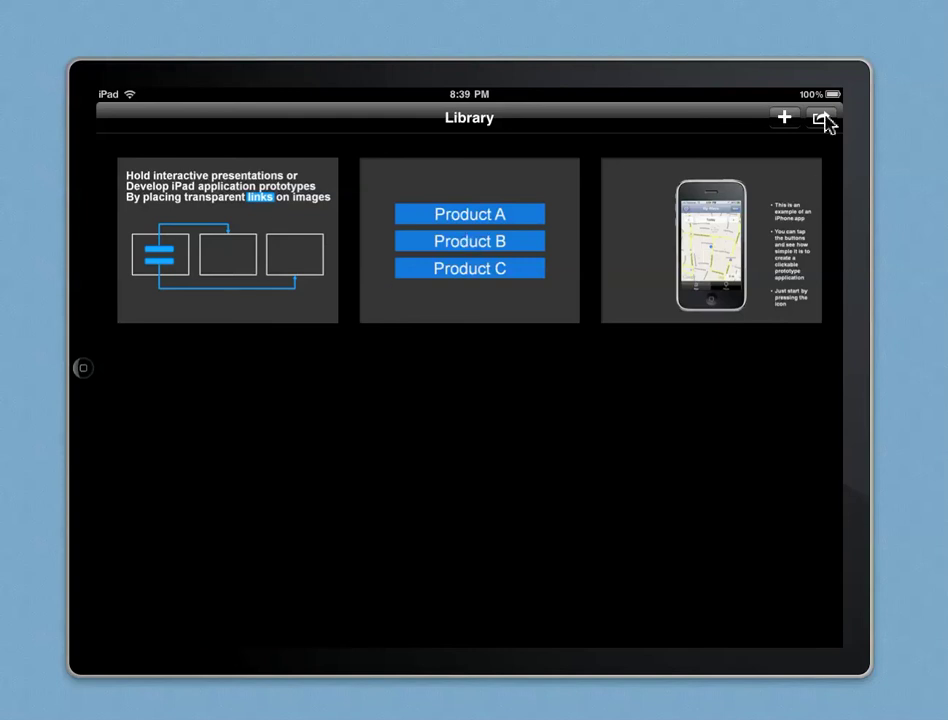
{"action": "left_click", "coordinate": [511, 268]}
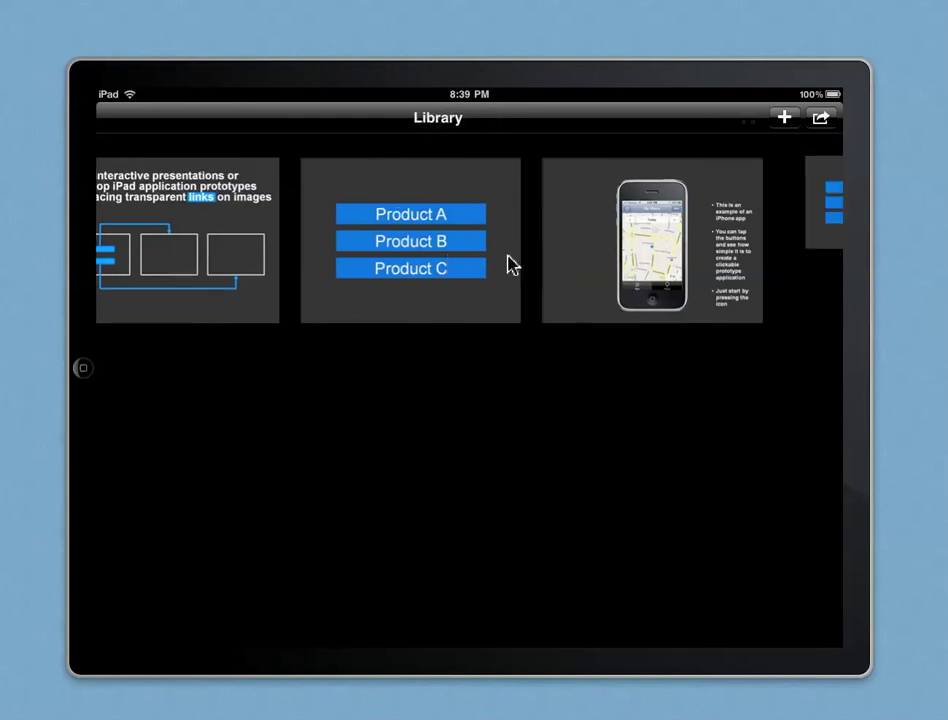
{"action": "left_click", "coordinate": [821, 118]}
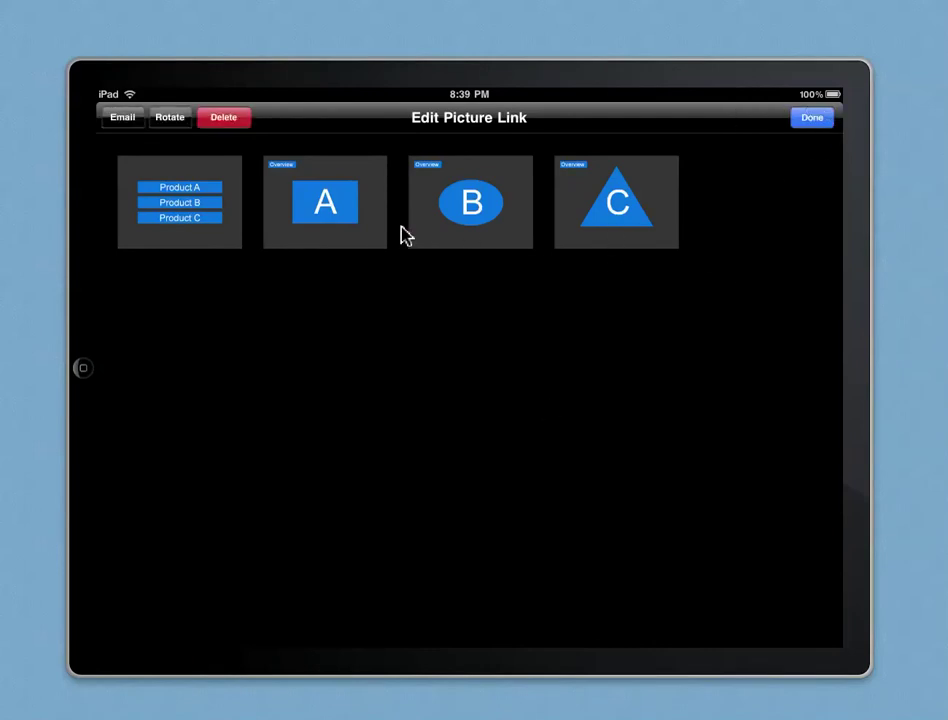
{"action": "left_click_drag", "start_coordinate": [377, 222], "coordinate": [250, 205]}
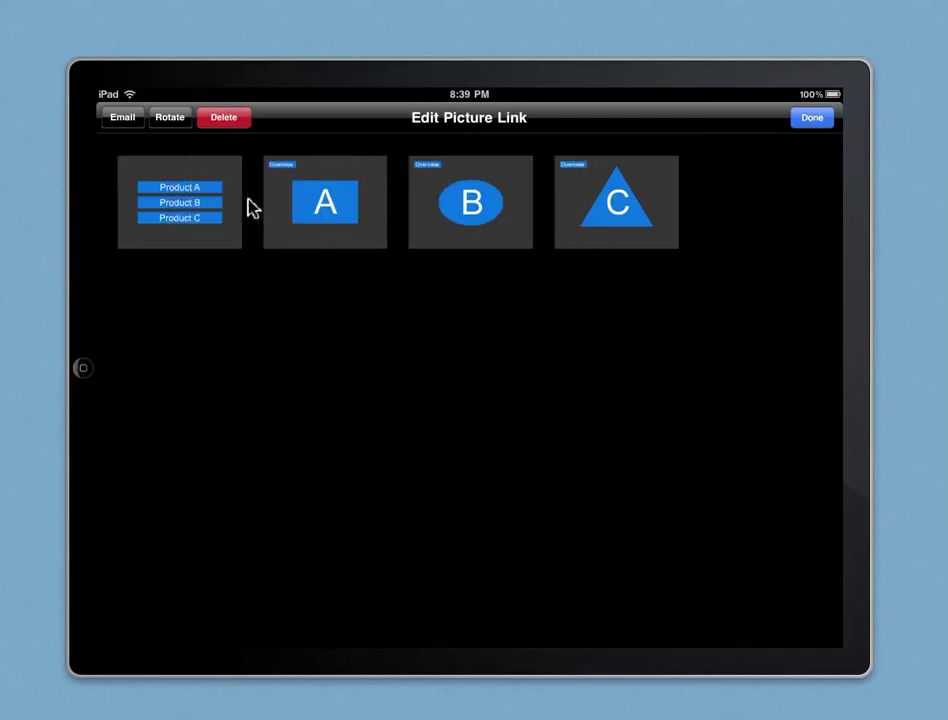
Select pictures A and B and rotate them together through a full turn, a quarter turn at a time.
{"action": "left_click", "coordinate": [324, 203]}
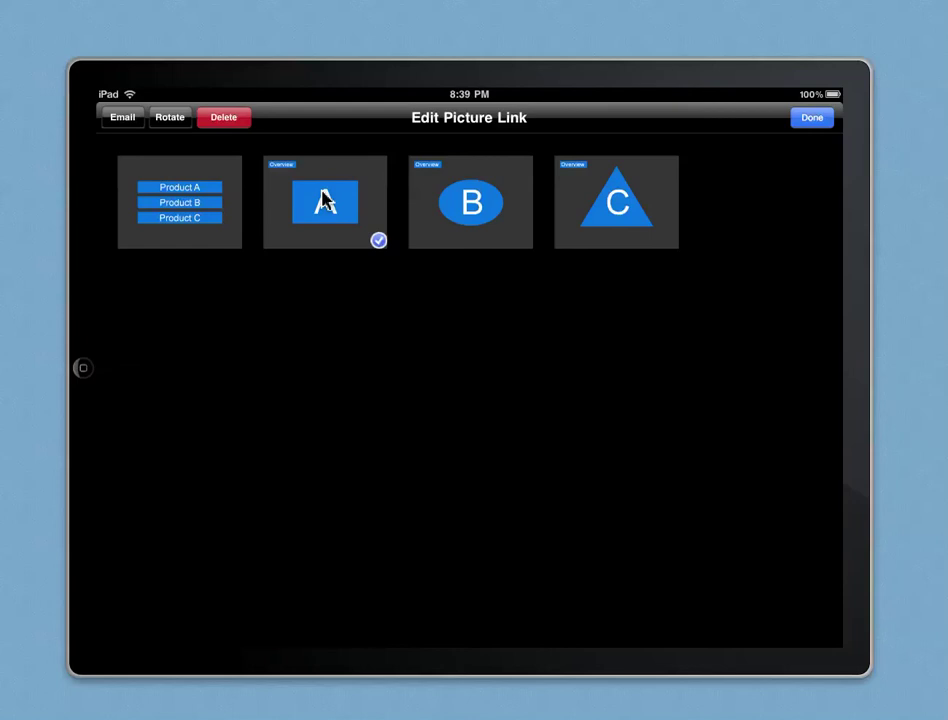
{"action": "left_click", "coordinate": [455, 202]}
{"action": "left_click", "coordinate": [175, 121]}
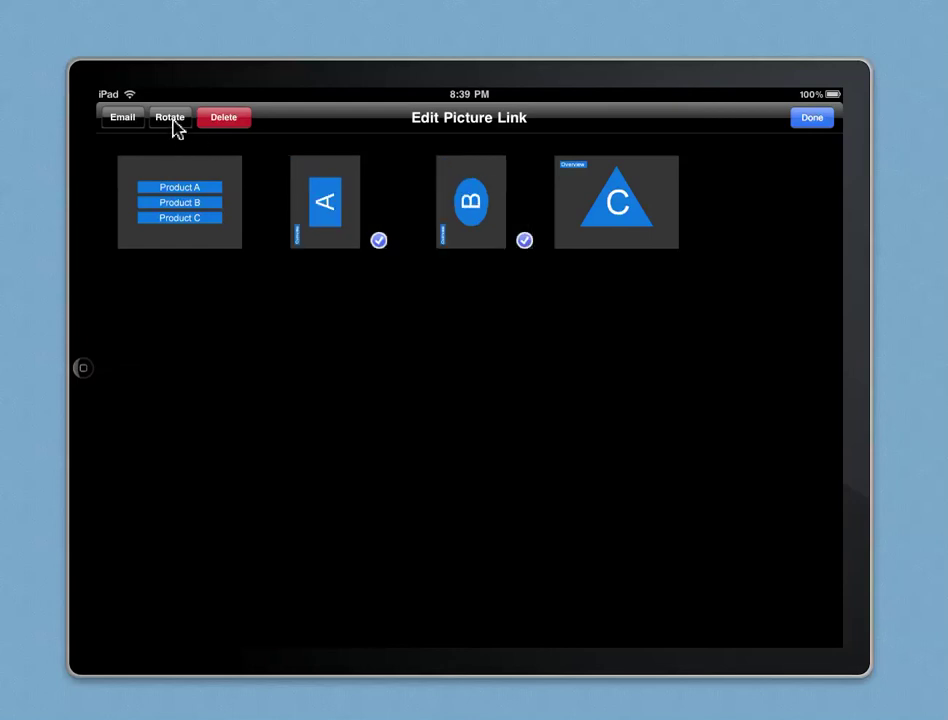
{"action": "left_click", "coordinate": [175, 121]}
{"action": "left_click", "coordinate": [175, 121]}
{"action": "left_click", "coordinate": [175, 122]}
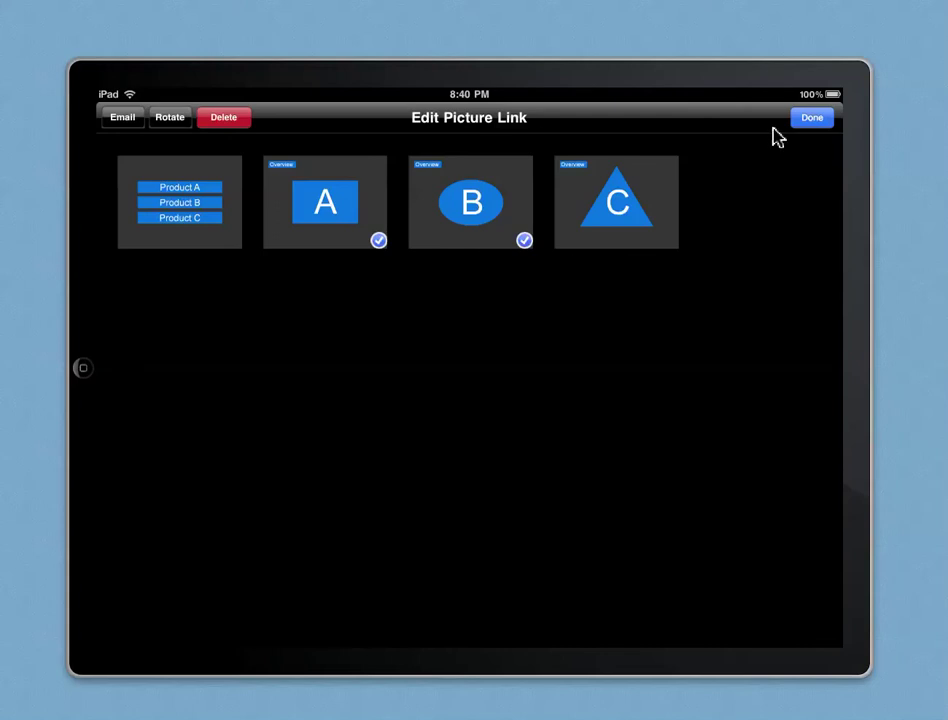
Start an email with the Presentation.piclink attachment, discard the draft and return to the library.
{"action": "left_click", "coordinate": [134, 122]}
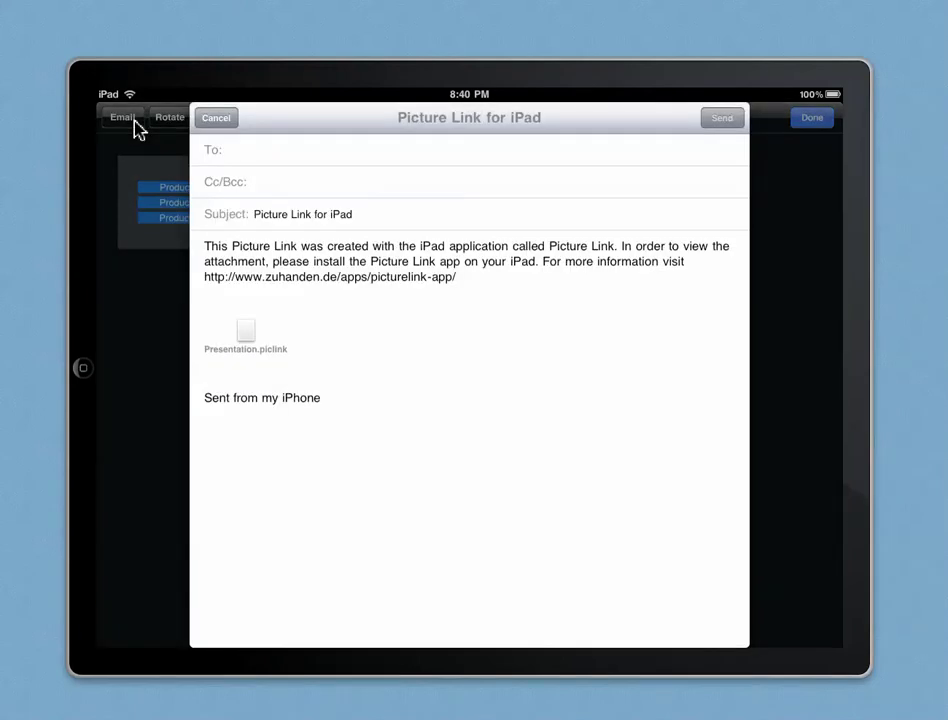
{"action": "left_click", "coordinate": [285, 150]}
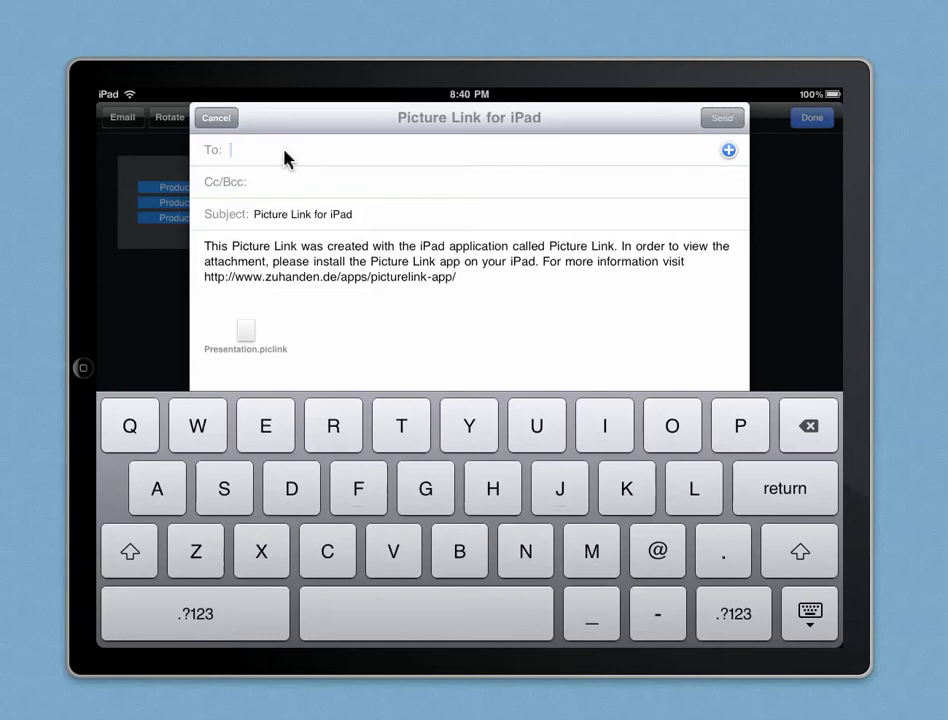
{"action": "left_click", "coordinate": [226, 120]}
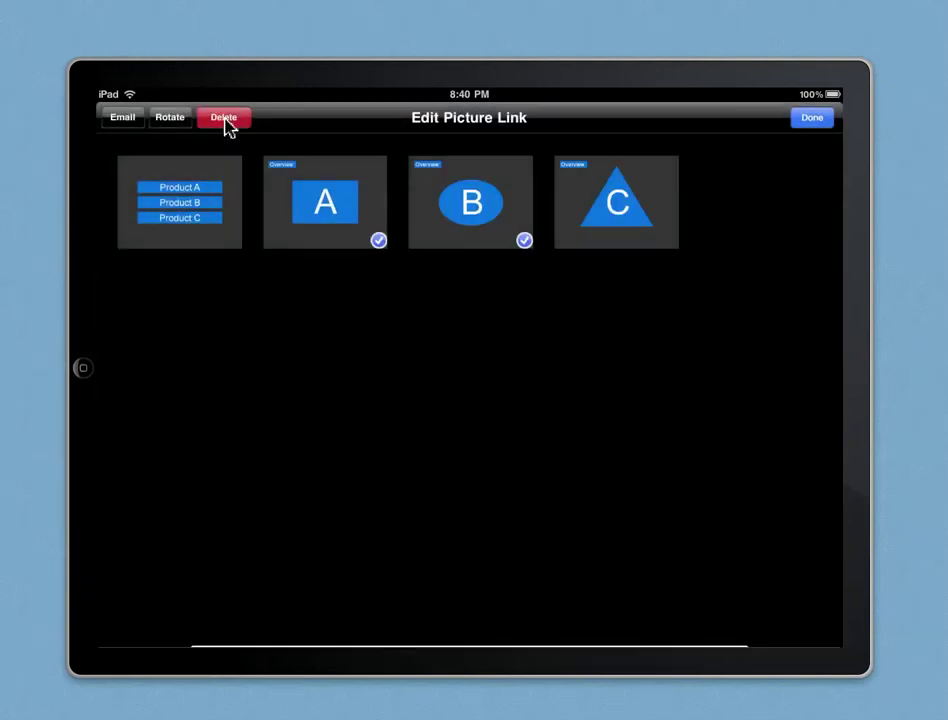
{"action": "left_click", "coordinate": [812, 118]}
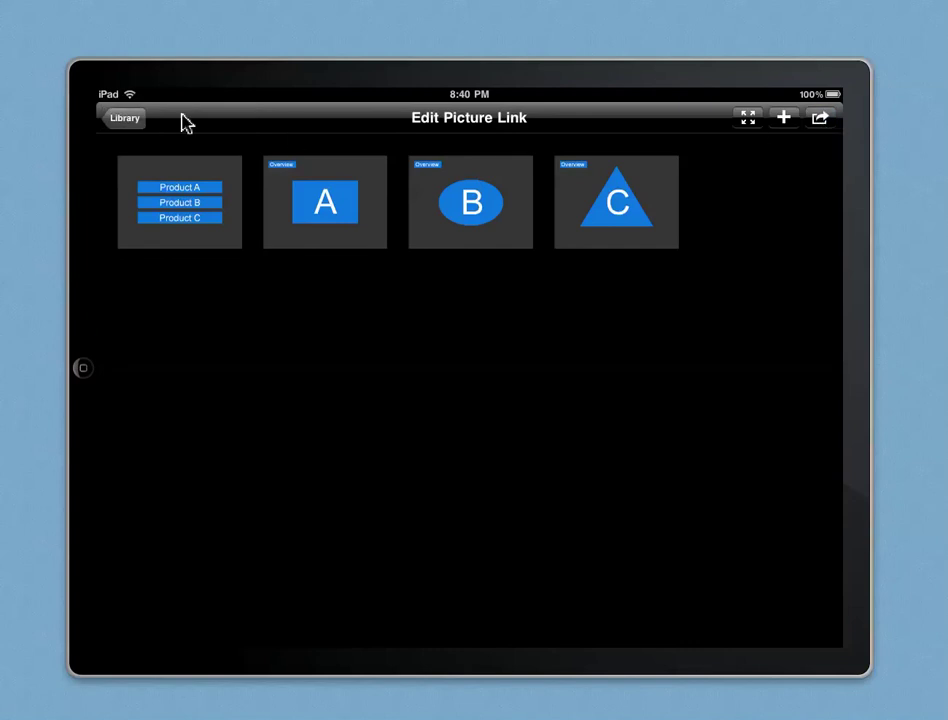
{"action": "left_click", "coordinate": [129, 120]}
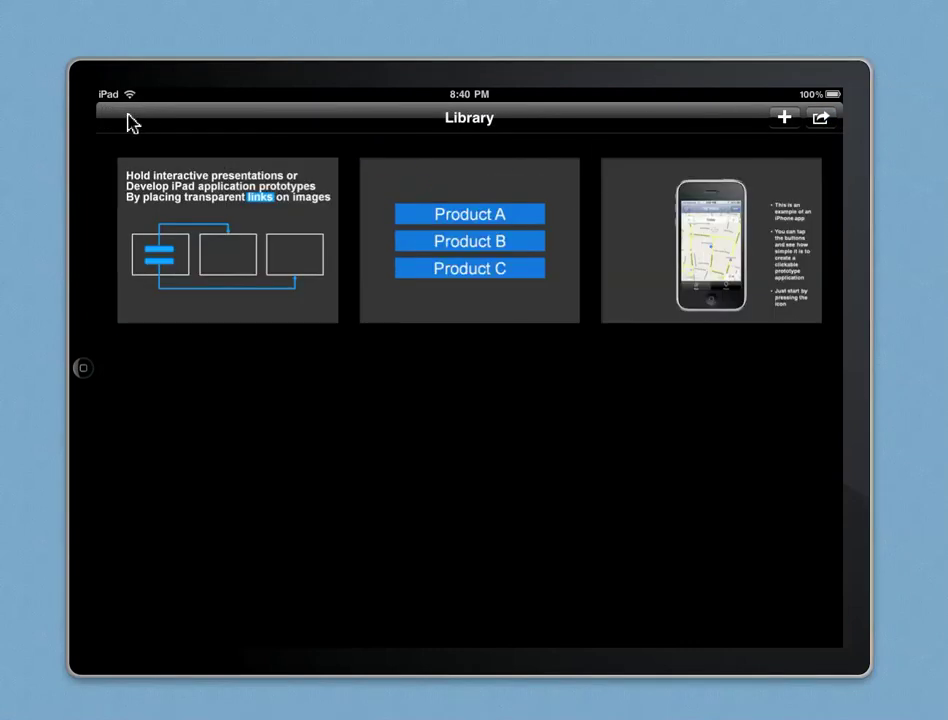